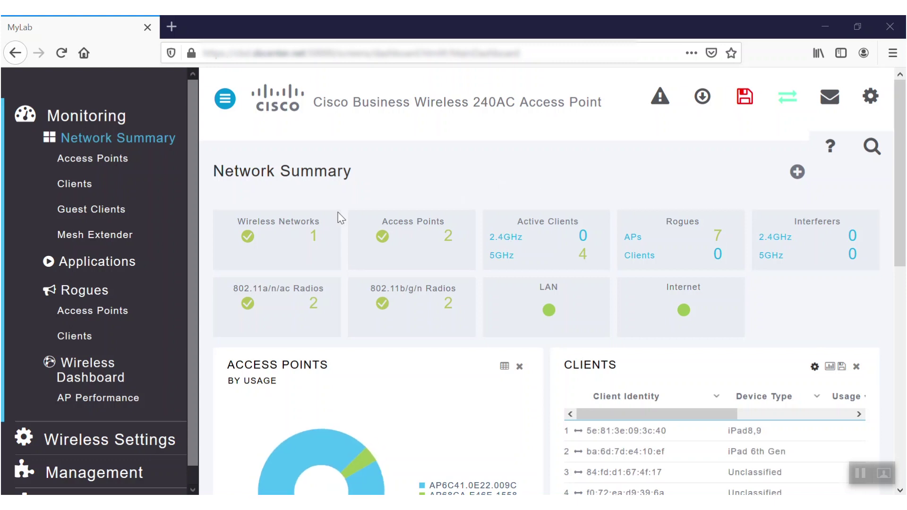
From Wireless Settings > WLANs, add a new WLAN and show its Traffic Shaping tab
left_click(136, 438)
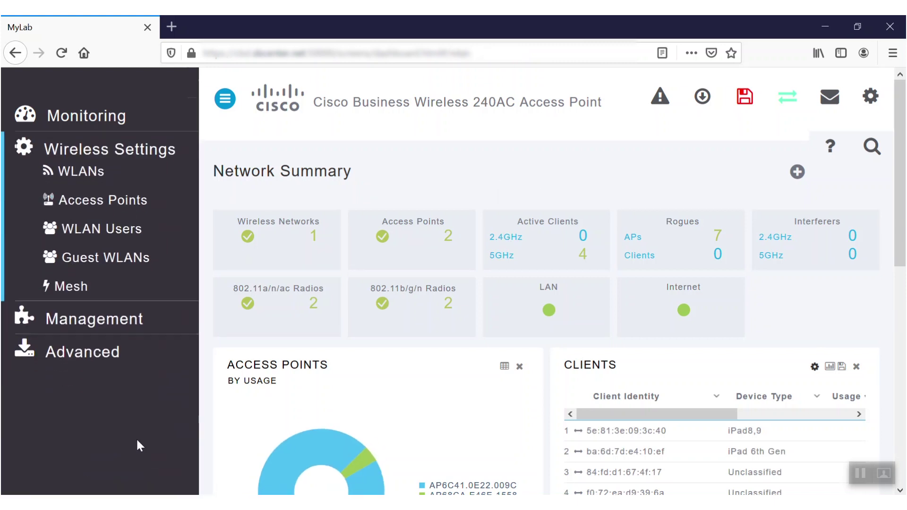
left_click(81, 171)
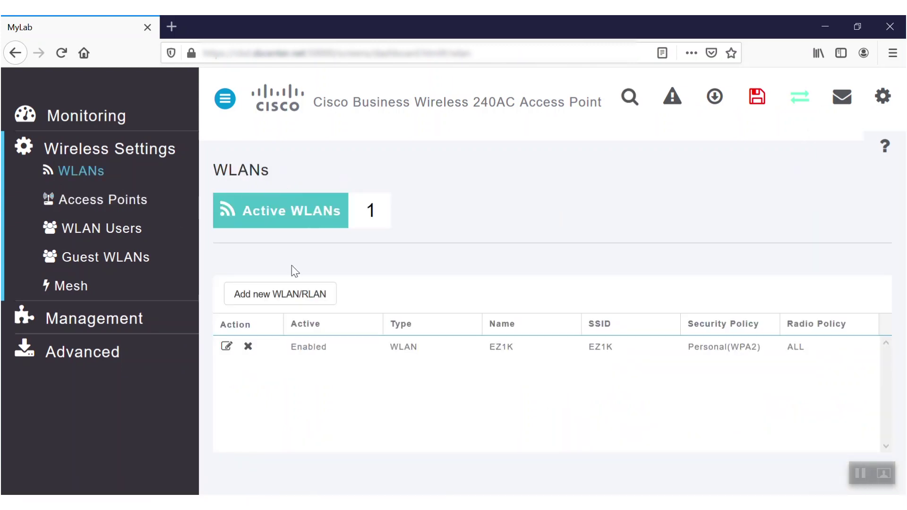
left_click(267, 301)
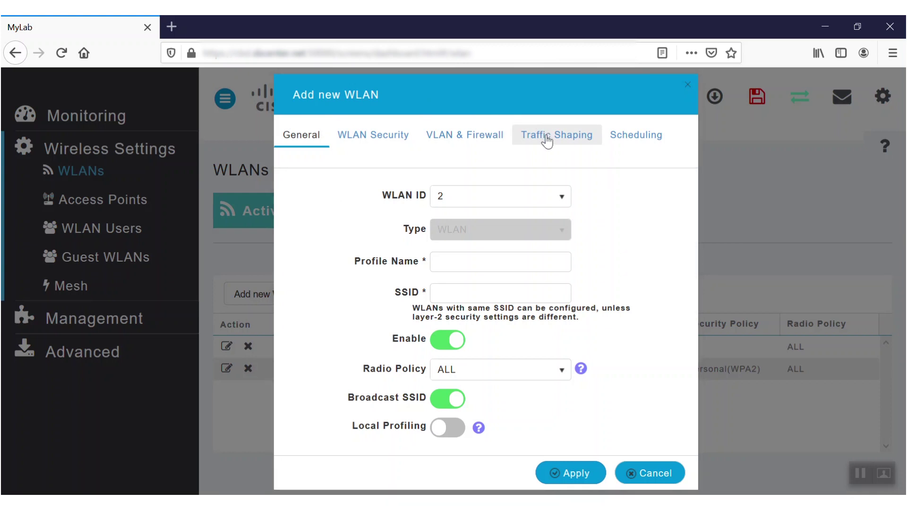
left_click(546, 135)
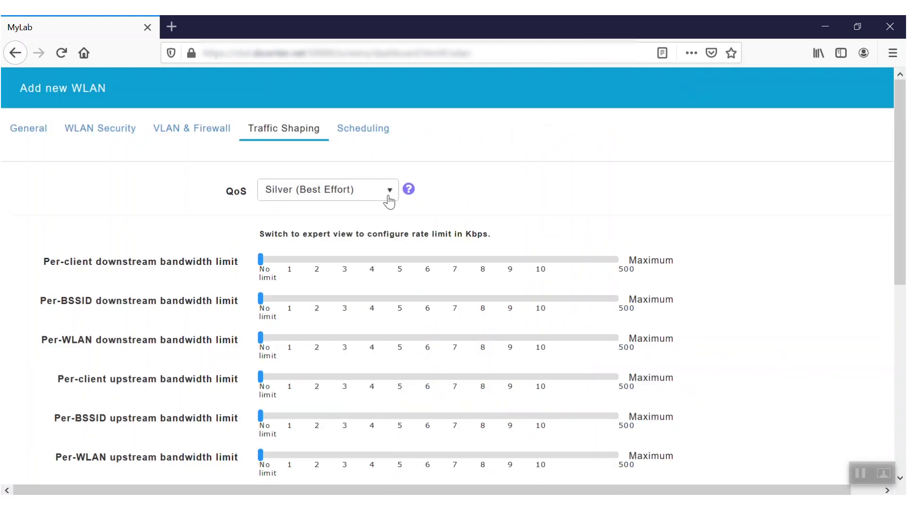
Keep QoS at Silver and set downstream limits to 3, 6 and 9 Mbps (client, BSSID, WLAN)
left_click(388, 191)
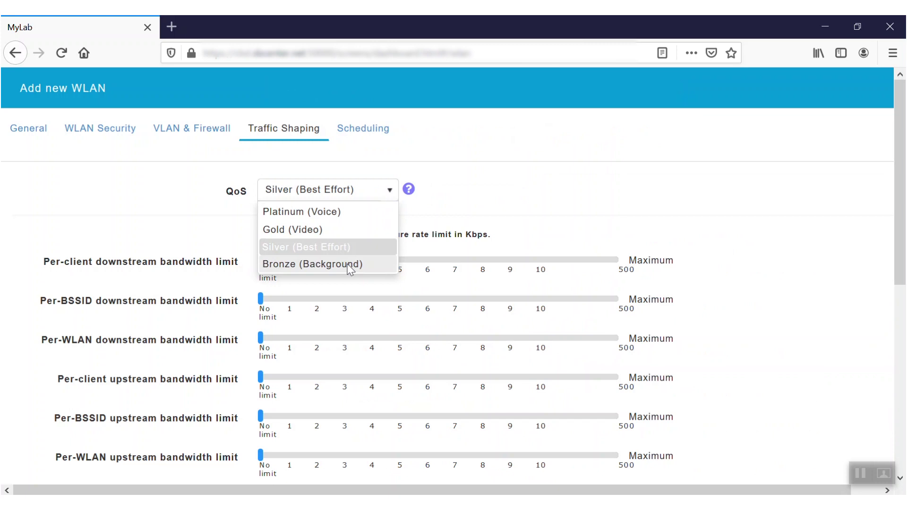
left_click(315, 248)
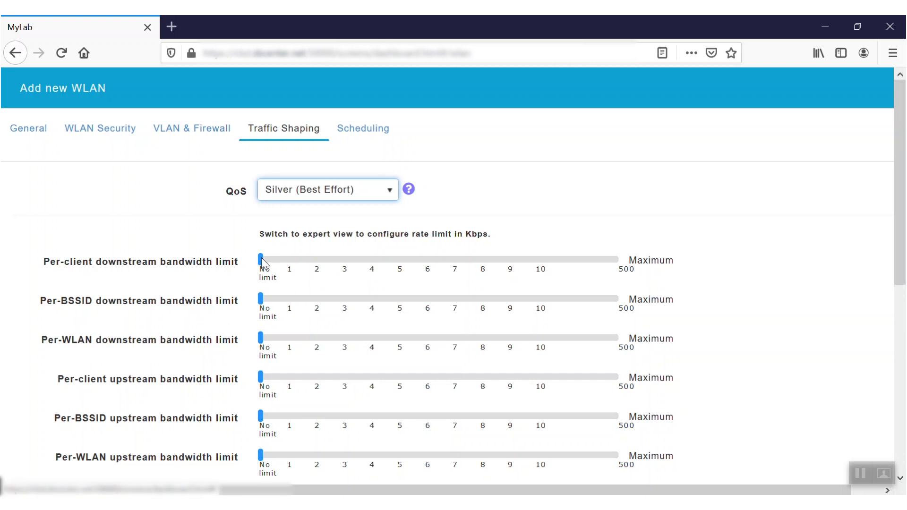
left_click_drag(262, 257, 288, 259)
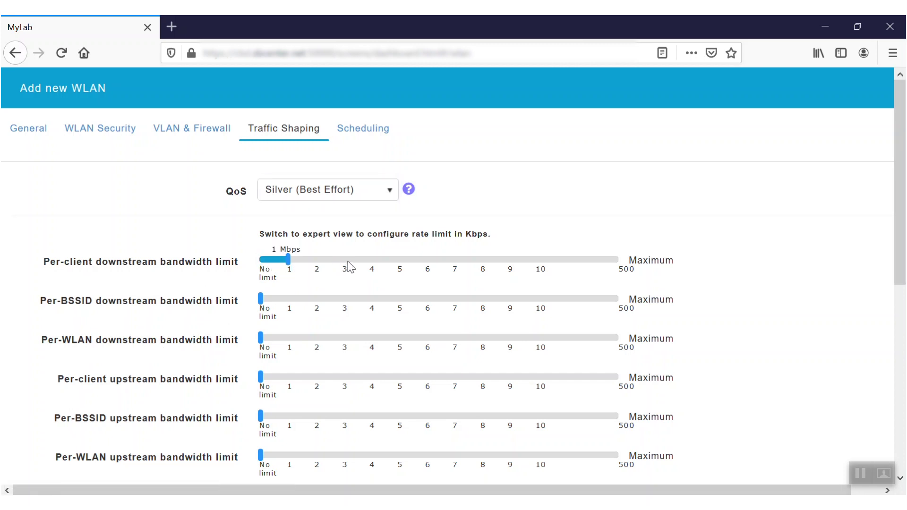
left_click_drag(290, 259, 342, 264)
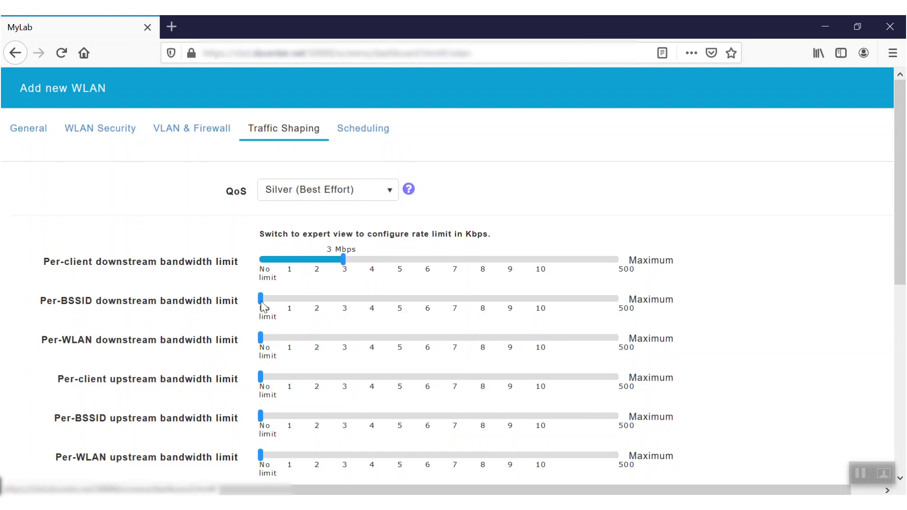
left_click_drag(263, 304, 426, 302)
left_click_drag(261, 337, 508, 337)
Set upstream limits to 3, 6 and 9 Mbps for per-client, per-BSSID and per-WLAN
left_click_drag(261, 377, 344, 376)
left_click_drag(261, 416, 426, 416)
left_click_drag(276, 456, 509, 455)
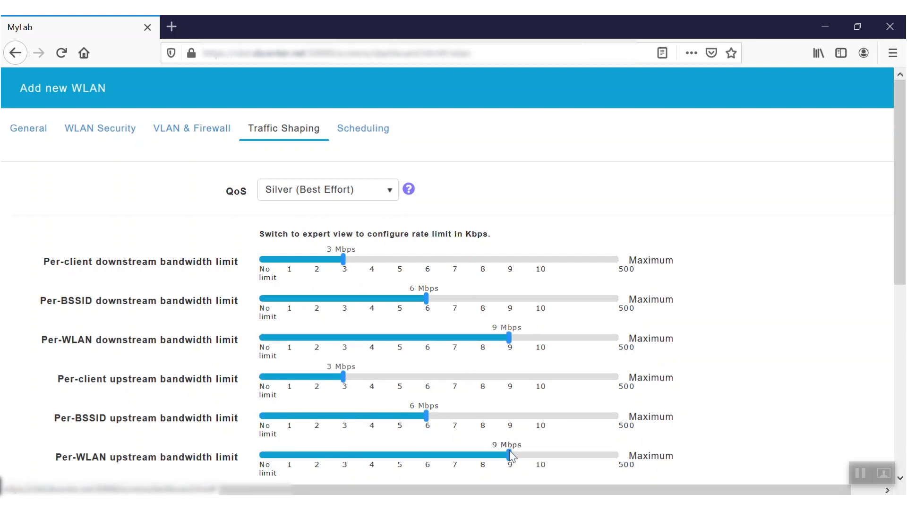
left_click_drag(901, 255, 904, 385)
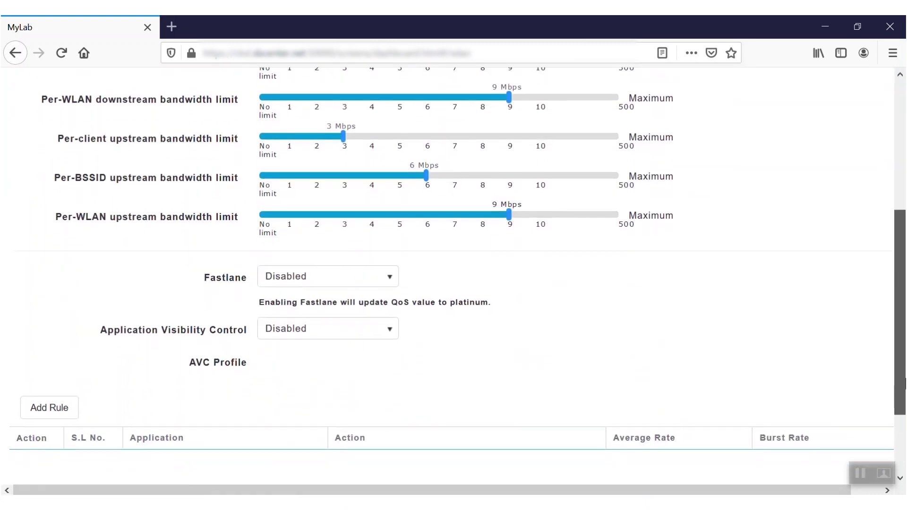
Set Fastlane to Enabled for the new WLAN
left_click(391, 278)
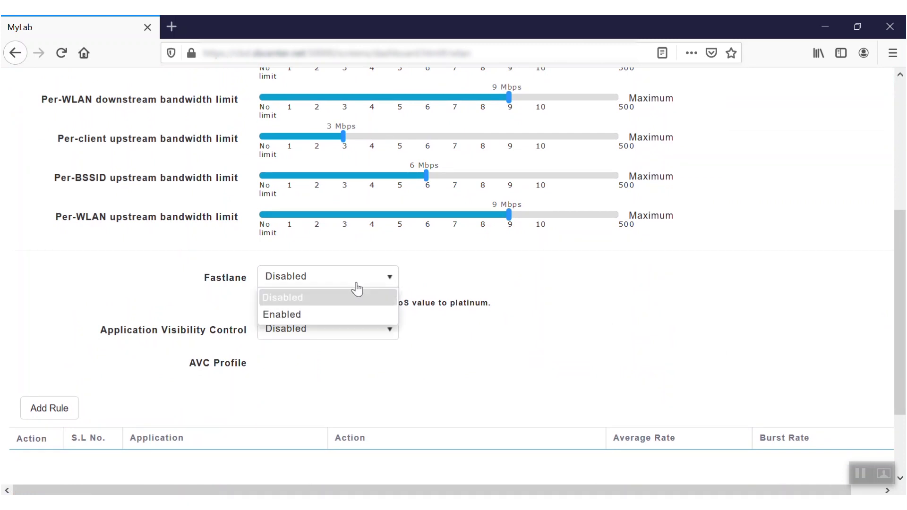
left_click(322, 314)
scroll(856, 472, "down", 10)
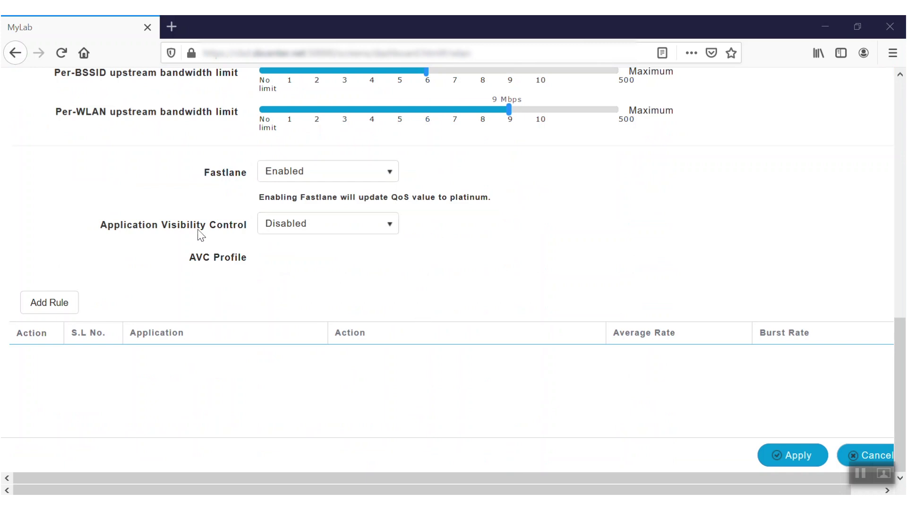
Set Application Visibility Control to Enabled
left_click(314, 232)
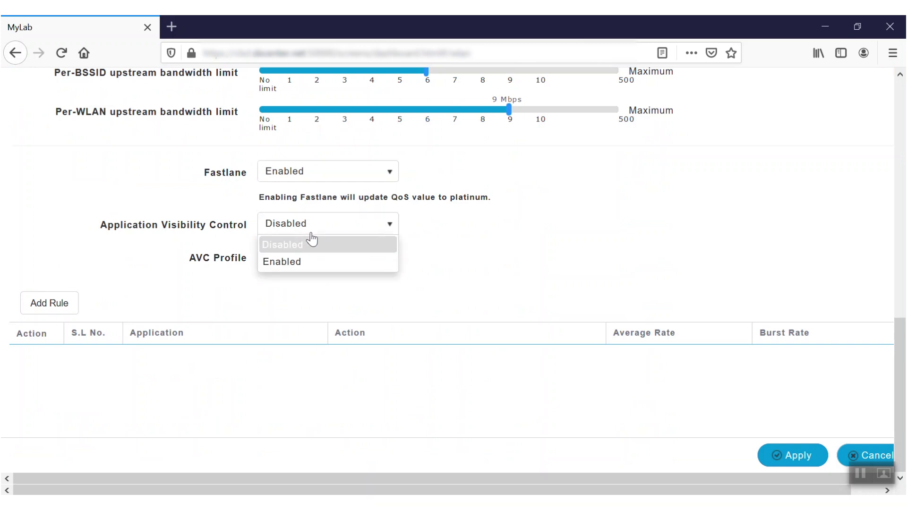
left_click(306, 261)
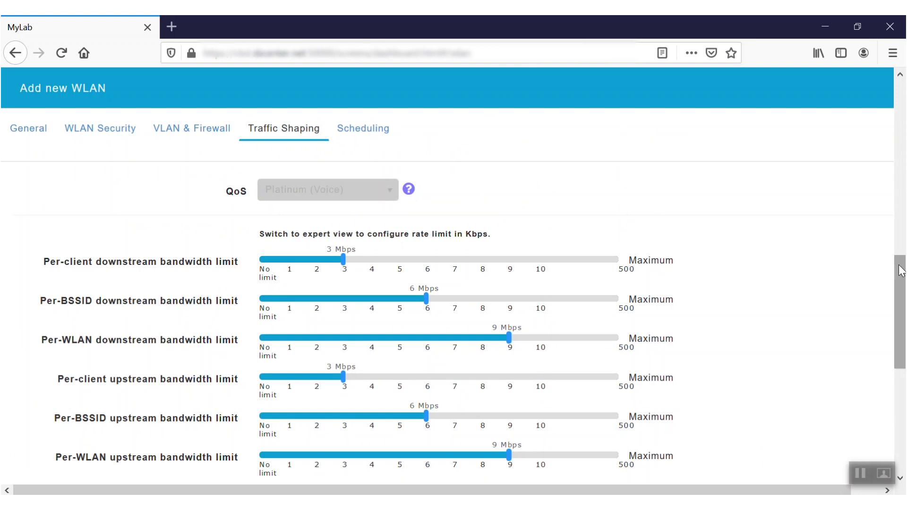
left_click_drag(900, 271, 900, 373)
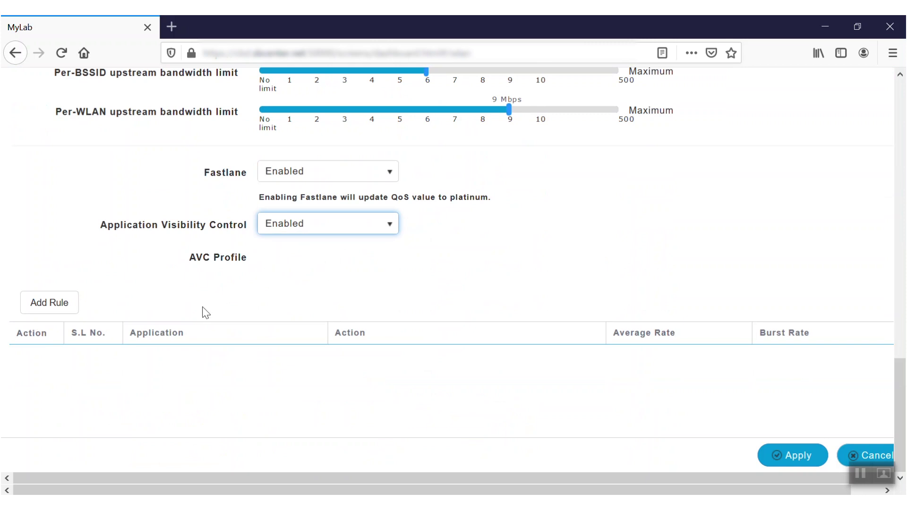
Start a new AVC rule for 3com-amp3, initially marking its traffic as Platinum (Voice)
left_click(58, 304)
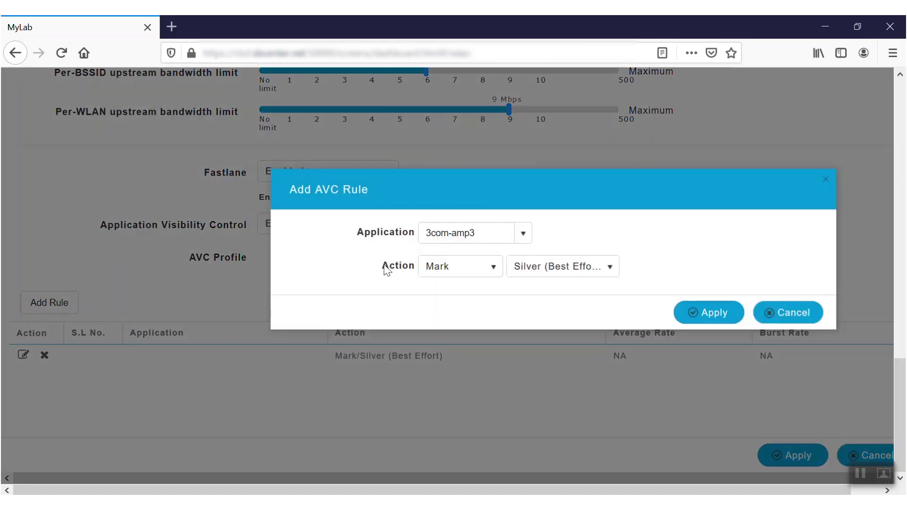
left_click(523, 233)
left_click_drag(524, 261, 526, 336)
left_click(406, 288)
left_click(464, 272)
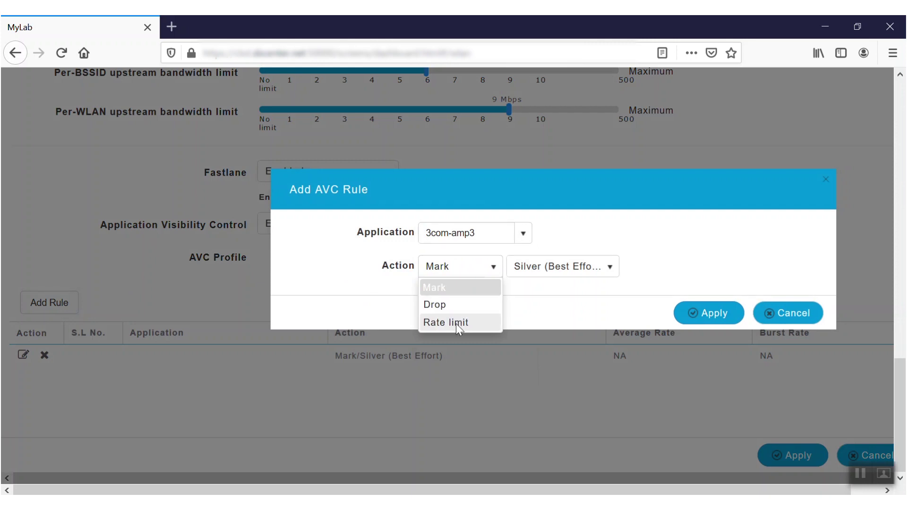
left_click(444, 286)
left_click(610, 268)
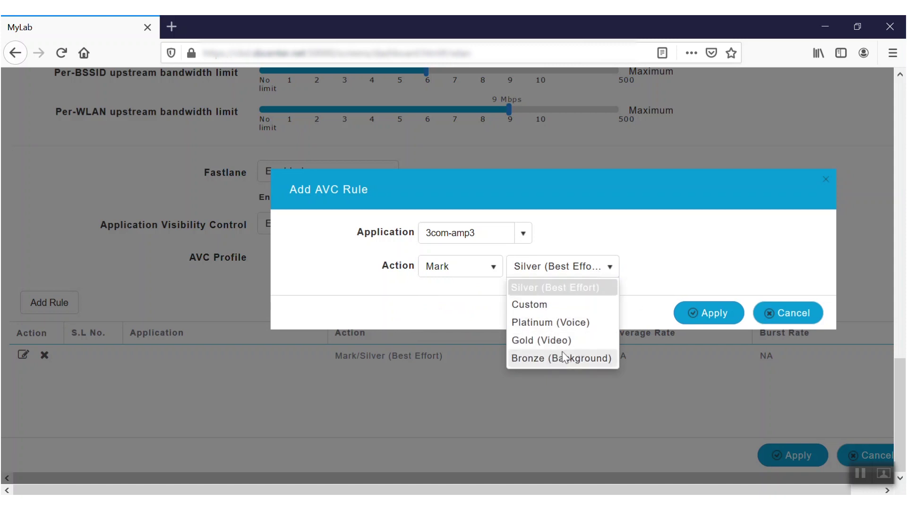
left_click(548, 306)
double_click(644, 267)
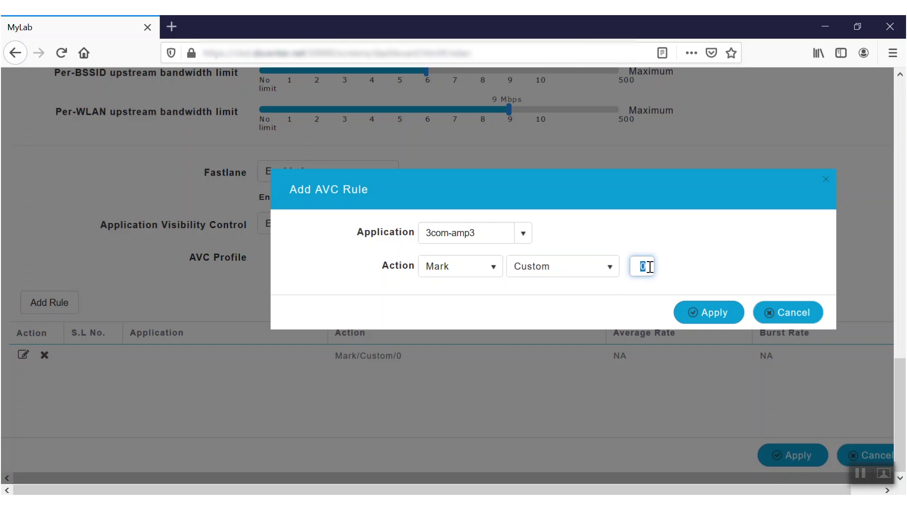
left_click(614, 268)
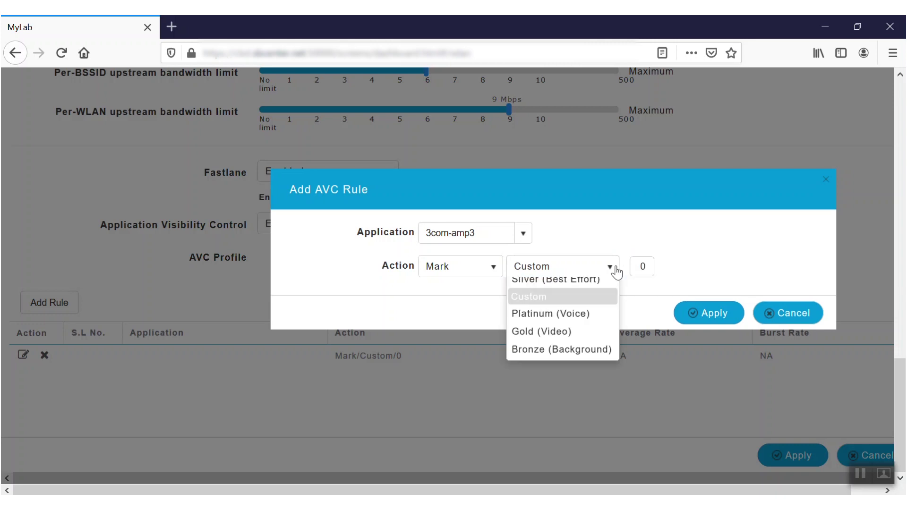
left_click(563, 324)
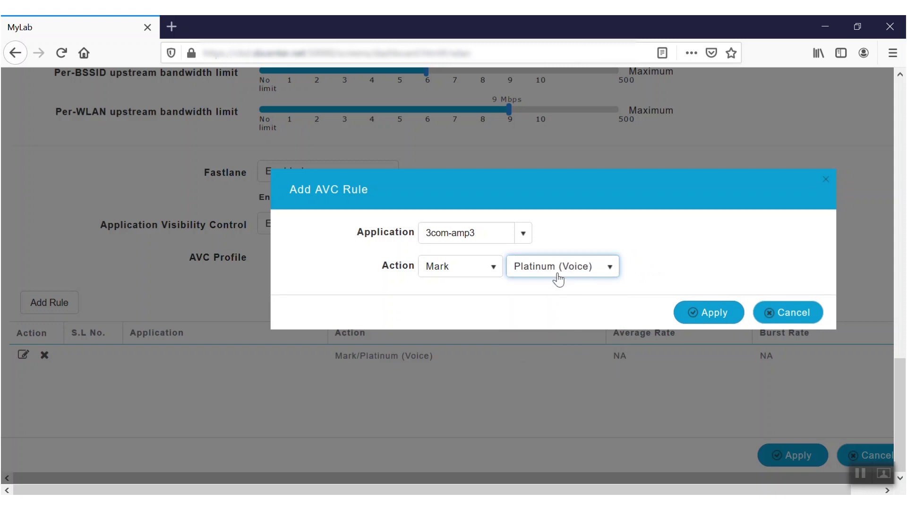
Change the rule action to Rate limit with a 1024 average rate and apply it
left_click(494, 268)
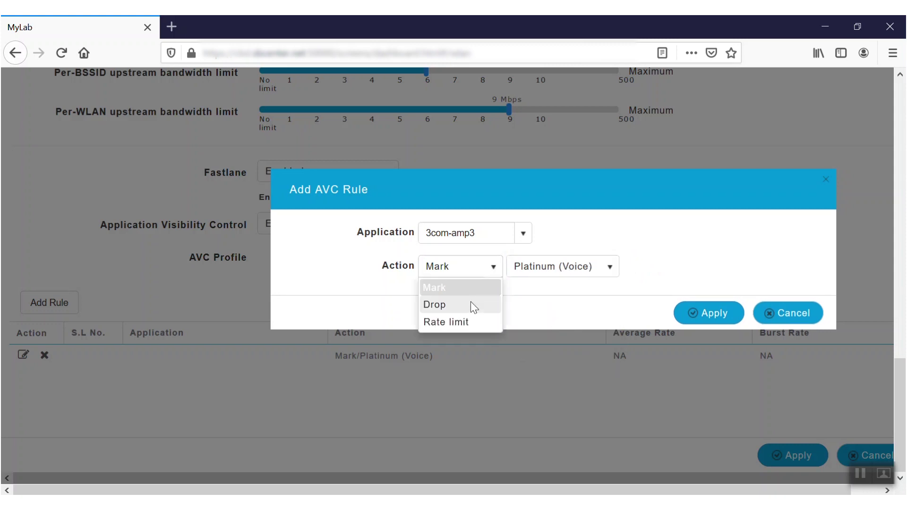
left_click(470, 304)
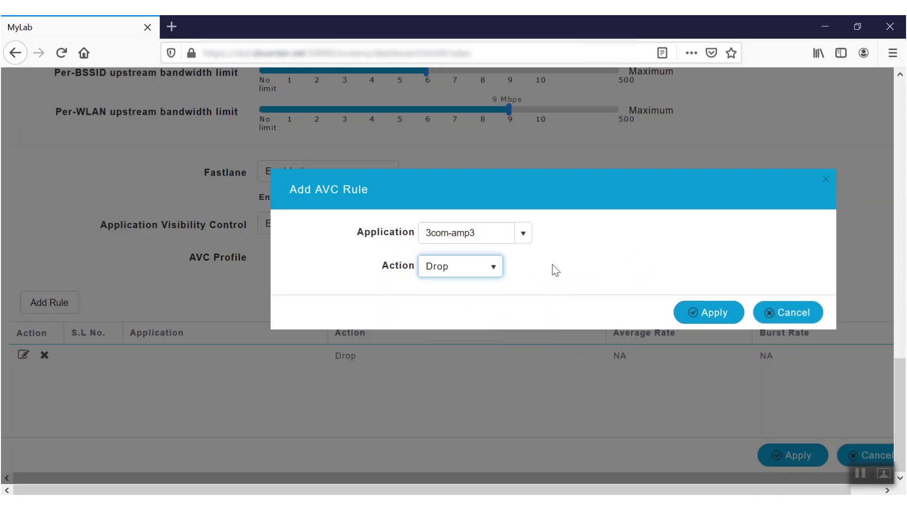
left_click(486, 271)
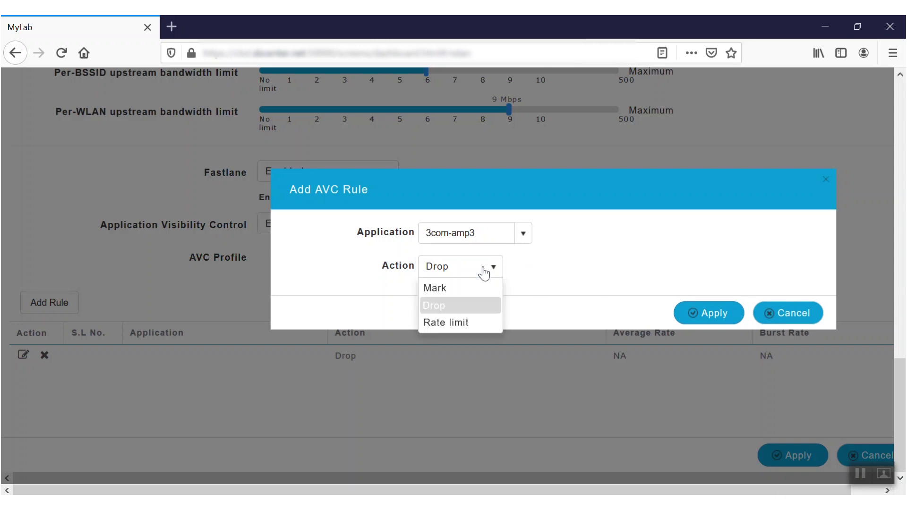
left_click(460, 321)
left_click(615, 272)
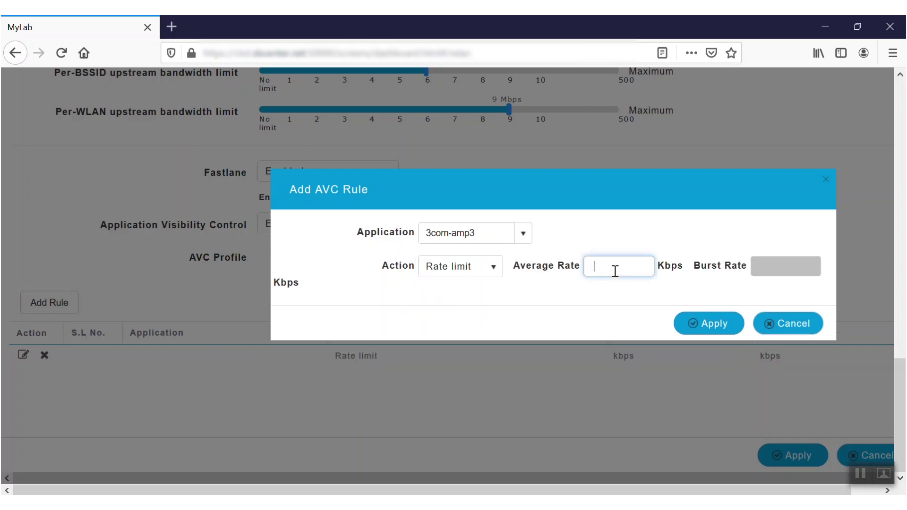
type("1024")
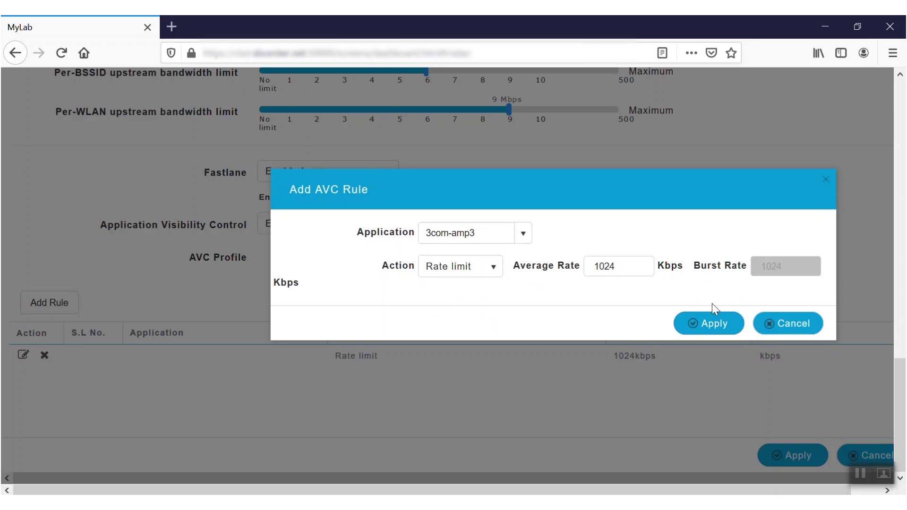
left_click(710, 325)
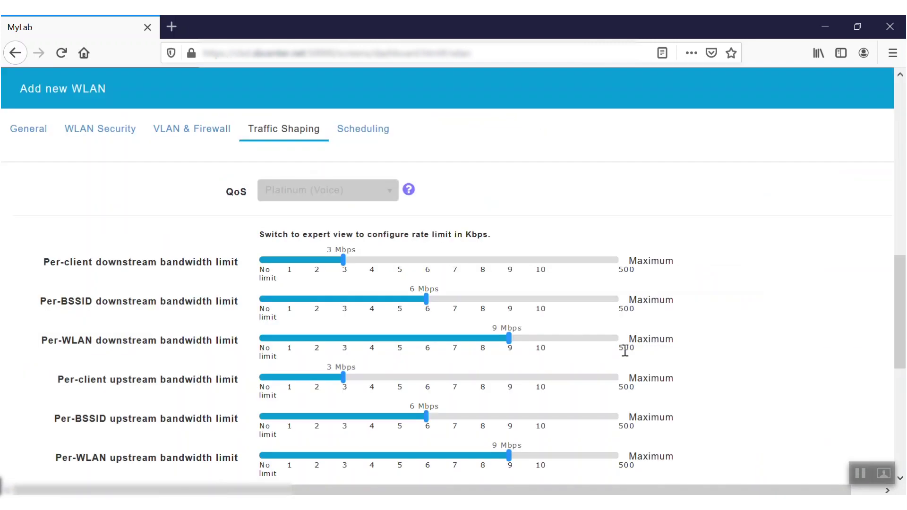
Cancel the new WLAN dialog to return to the WLANs list
left_click_drag(902, 266, 905, 368)
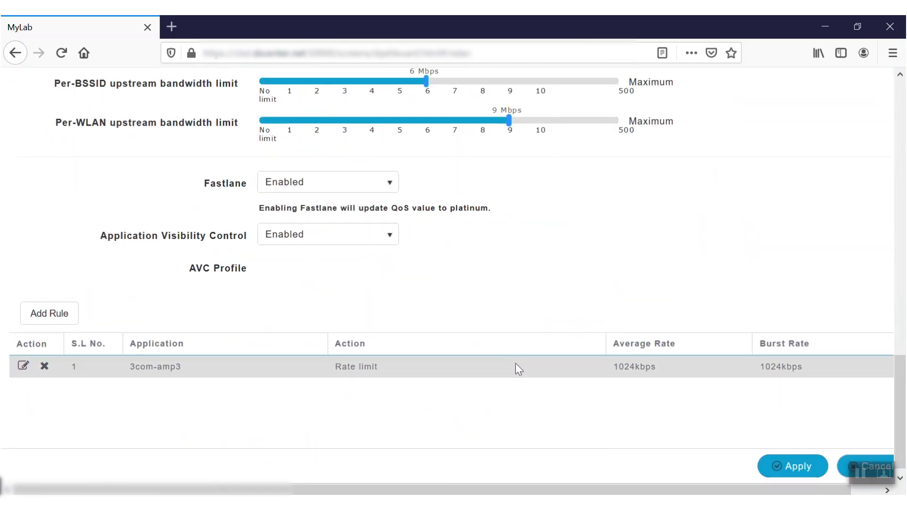
scroll(897, 402, "down", 1)
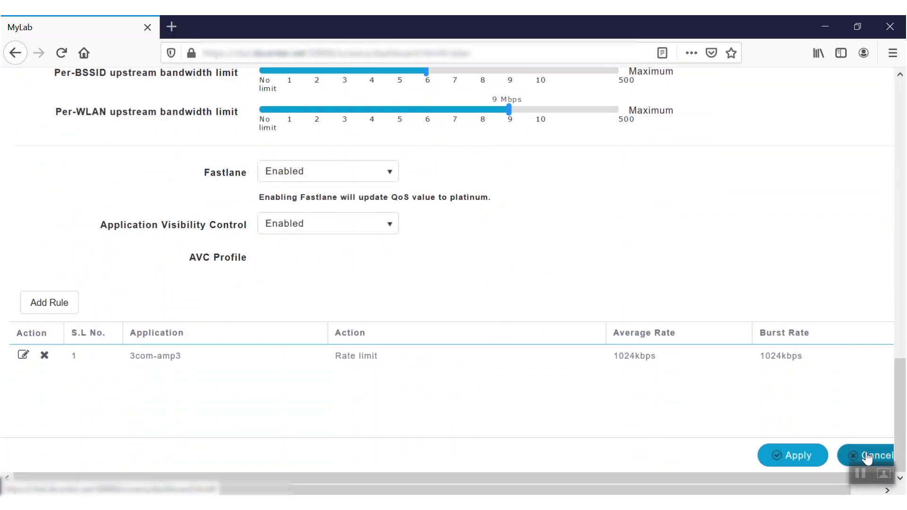
left_click(867, 457)
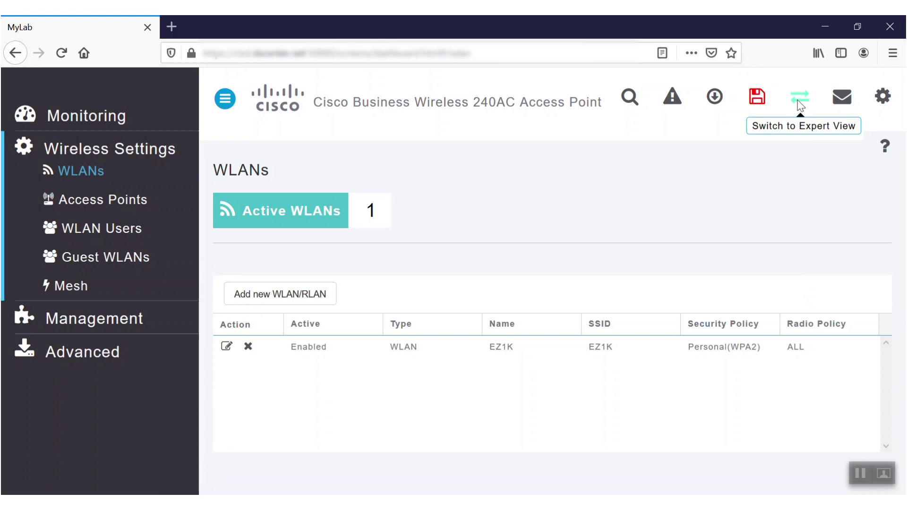
Switch the interface to Expert View and start another new WLAN
left_click(798, 104)
left_click(422, 256)
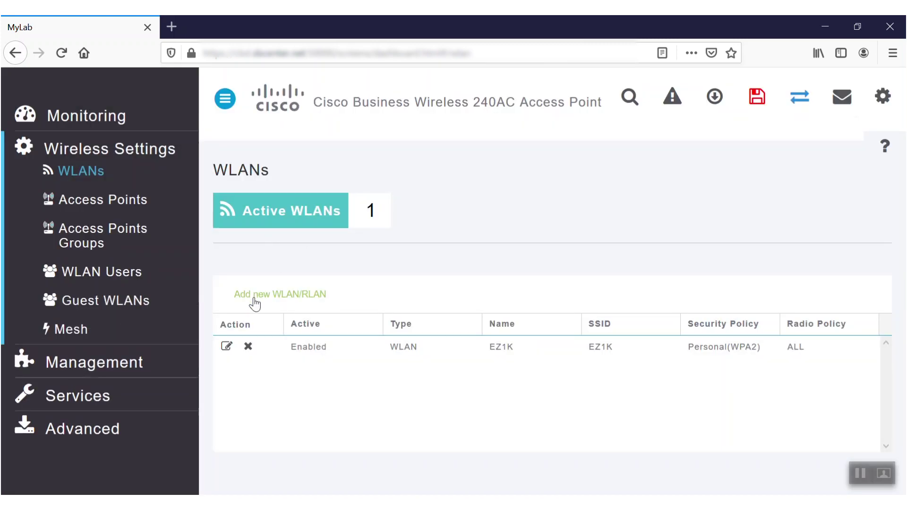
left_click(254, 299)
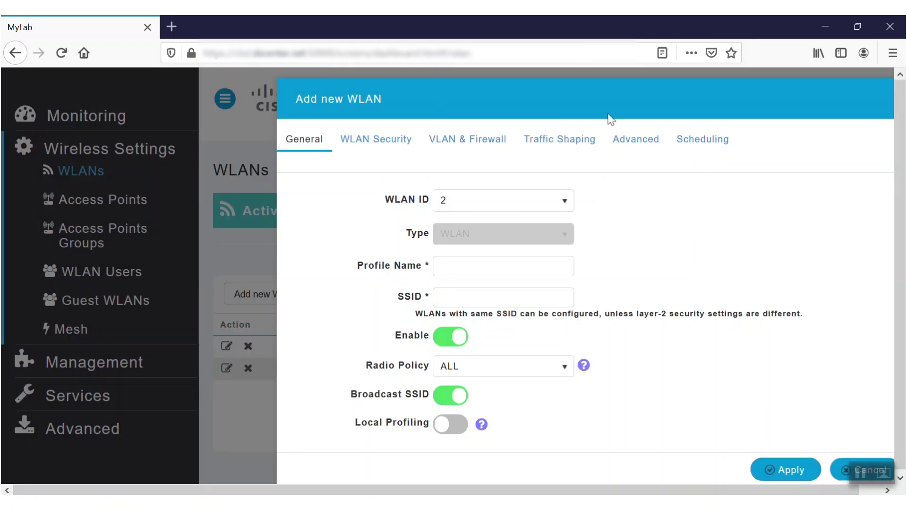
Review Traffic Shaping: all rate limits 0 kbps, Fastlane and AVC Disabled
left_click(583, 143)
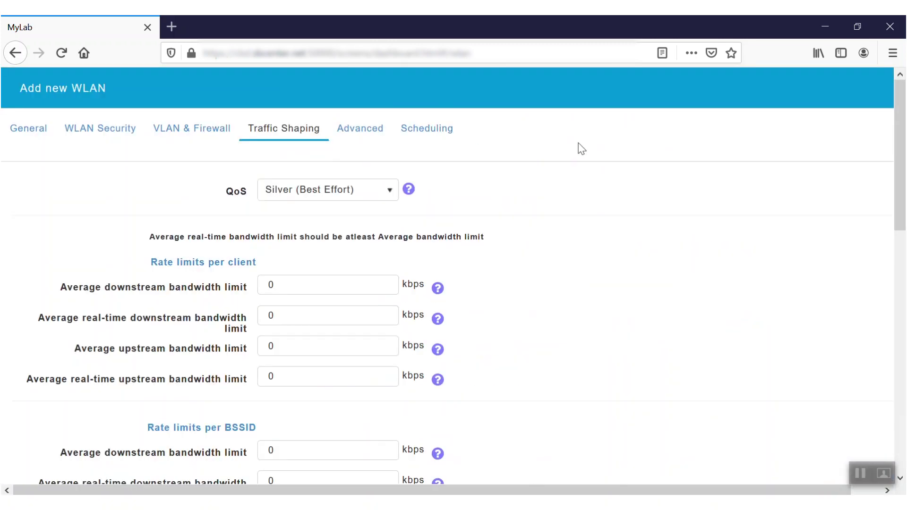
left_click_drag(904, 186, 904, 242)
left_click_drag(904, 247, 905, 250)
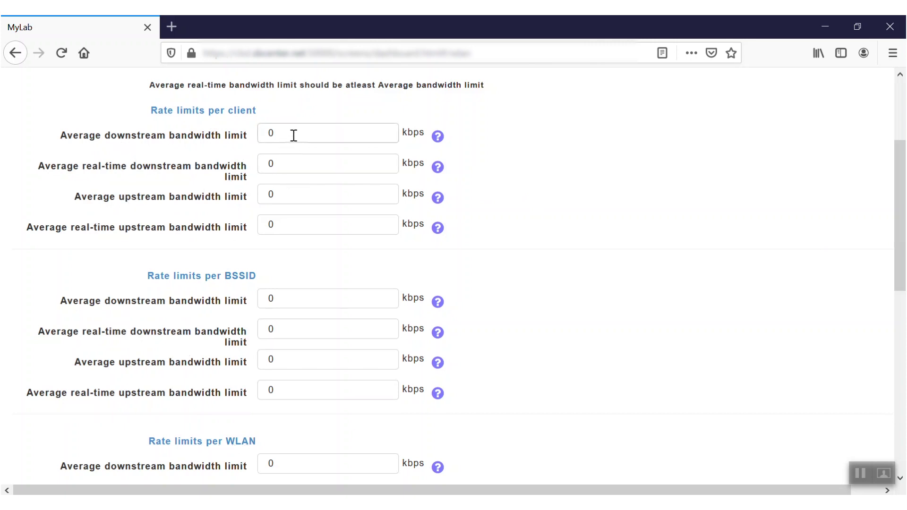
mouse_move(438, 137)
scroll(903, 203, "down", 10)
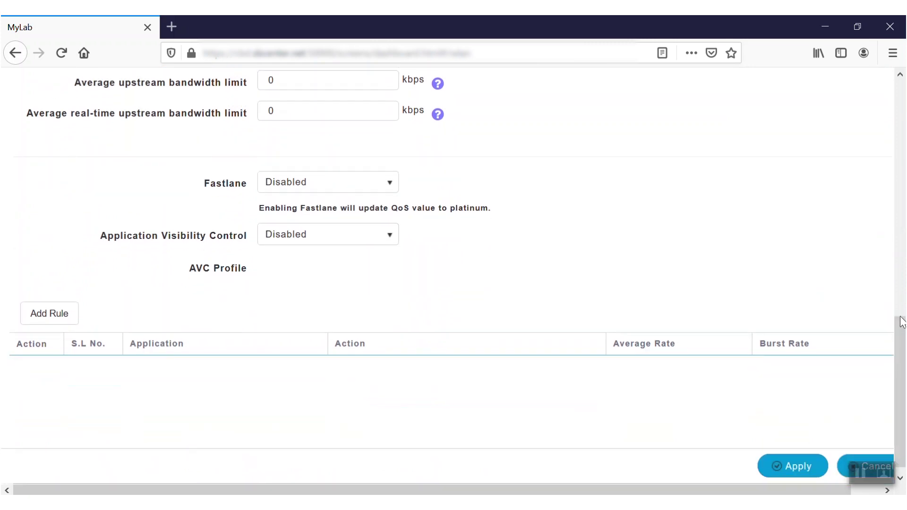
scroll(902, 323, "down", 1)
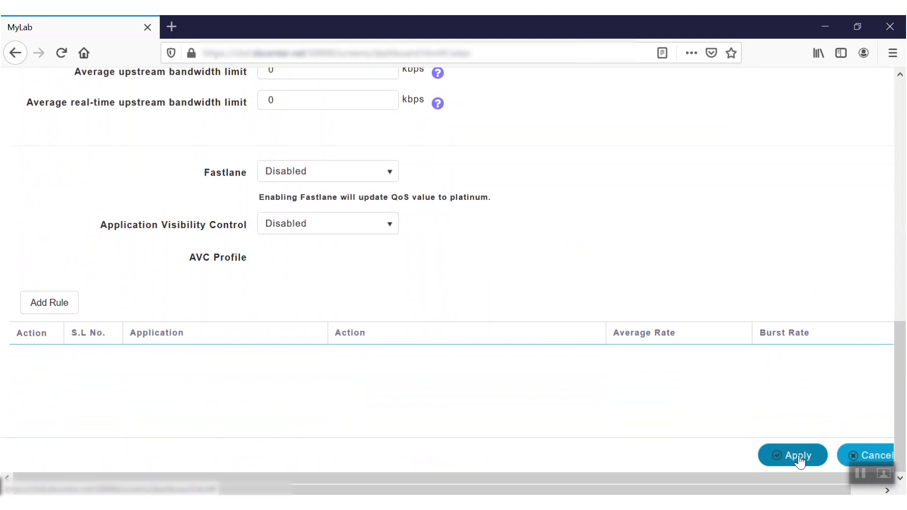